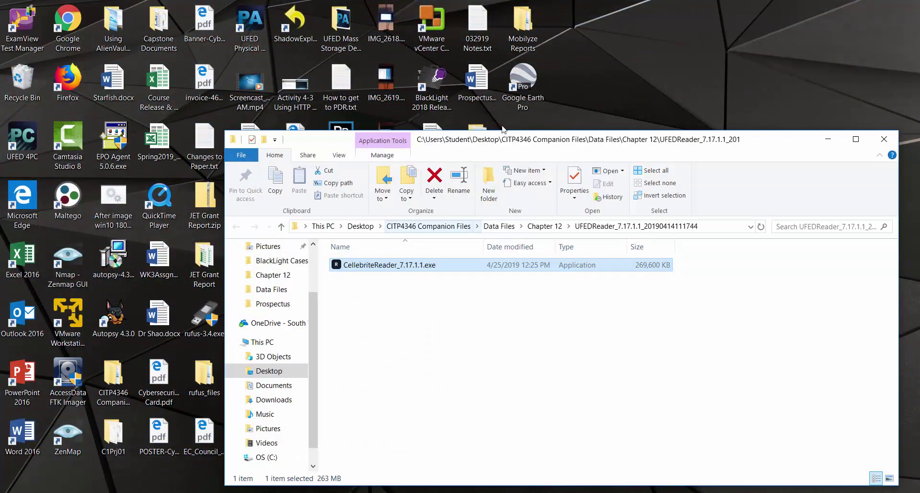
Go up to the Chapter 12 folder and locate the Nokia logical.ufdr and Nokia Physical.ufdr files.
drag(522, 146, 402, 77)
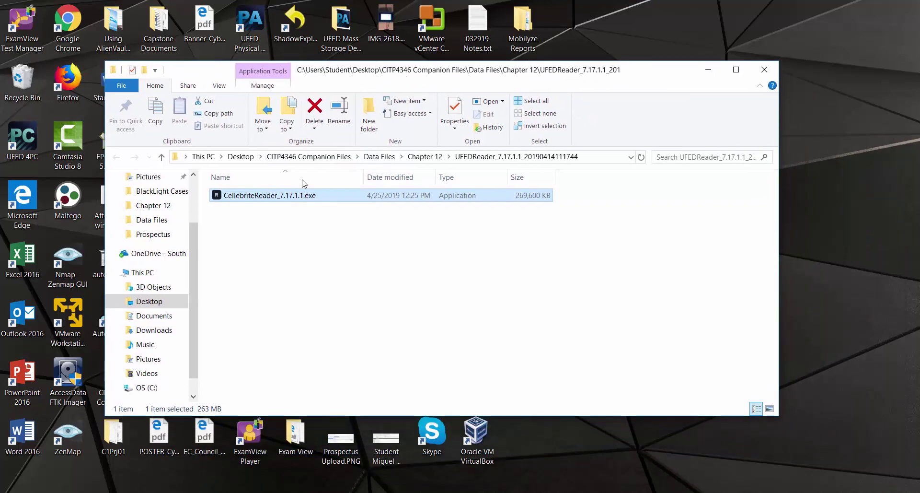
click(162, 157)
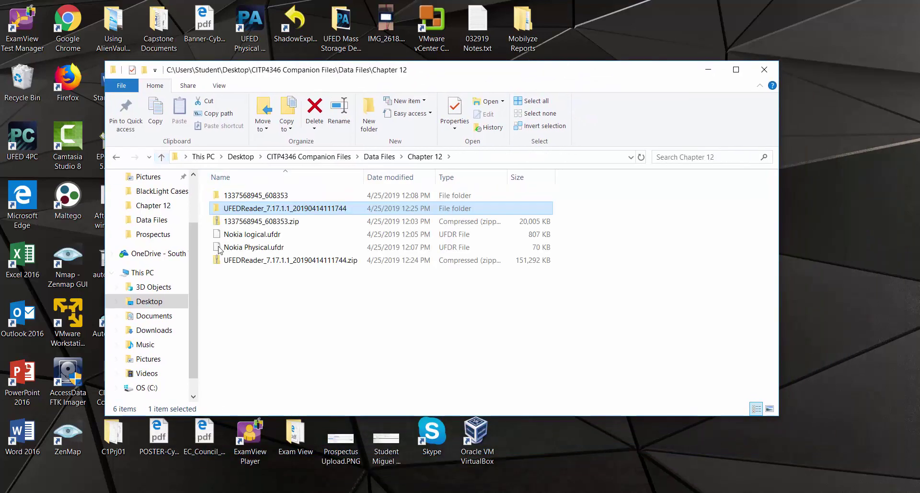
click(265, 235)
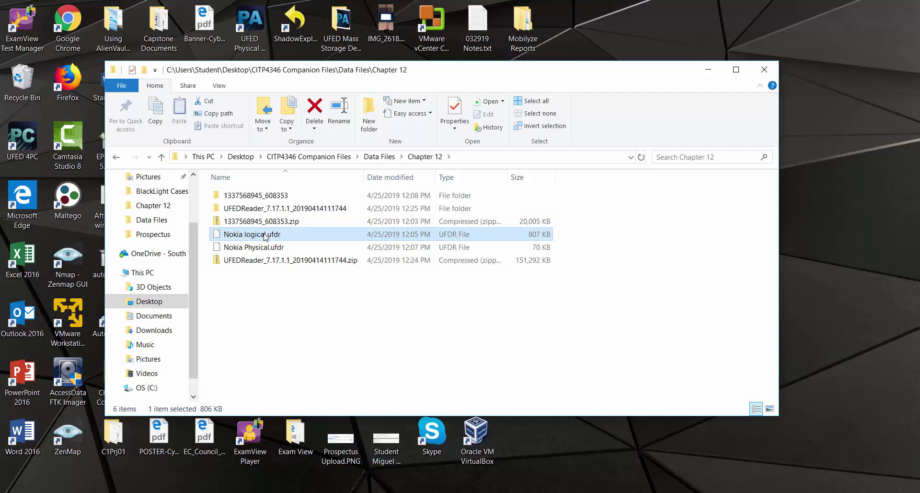
click(263, 248)
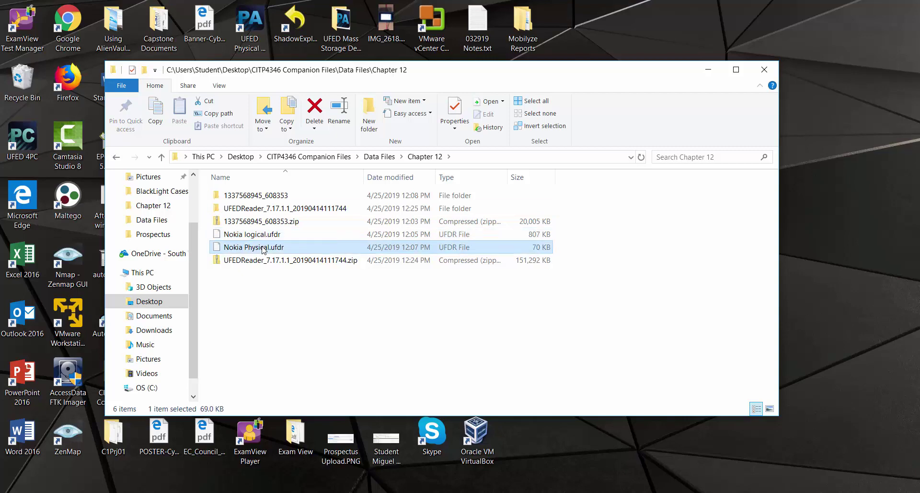
double_click(267, 209)
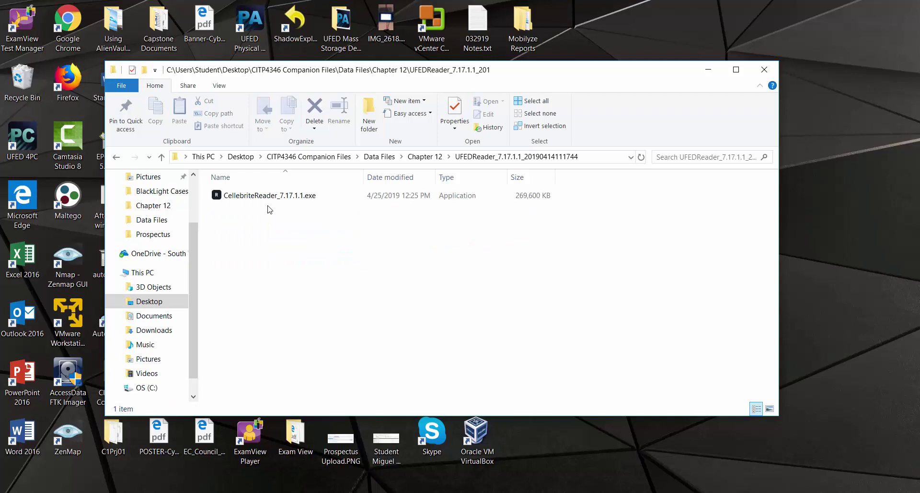
click(280, 197)
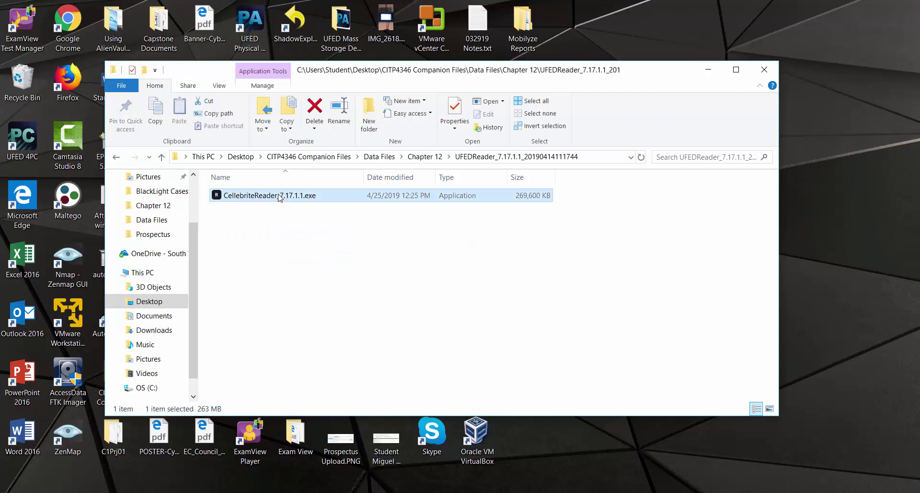
double_click(279, 196)
click(483, 270)
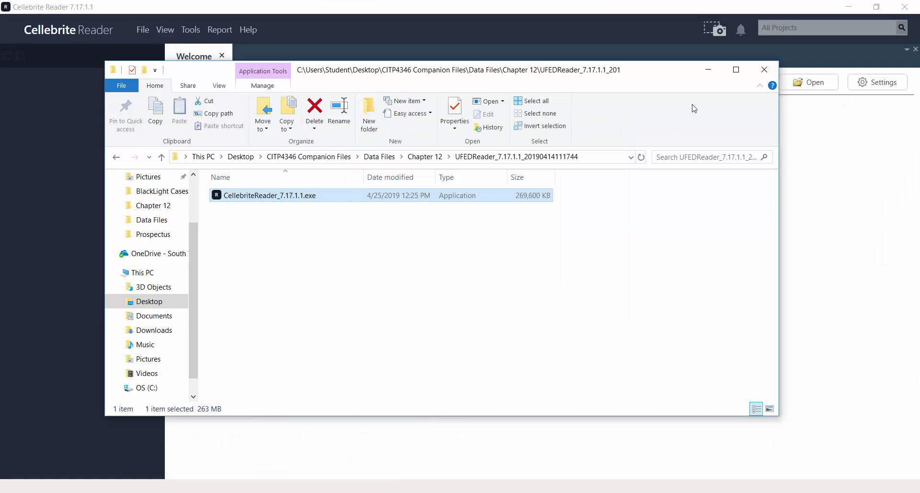
Locate Nokia logical.ufdr in the Chapter 12 folder and minimize the file window.
click(162, 157)
click(271, 236)
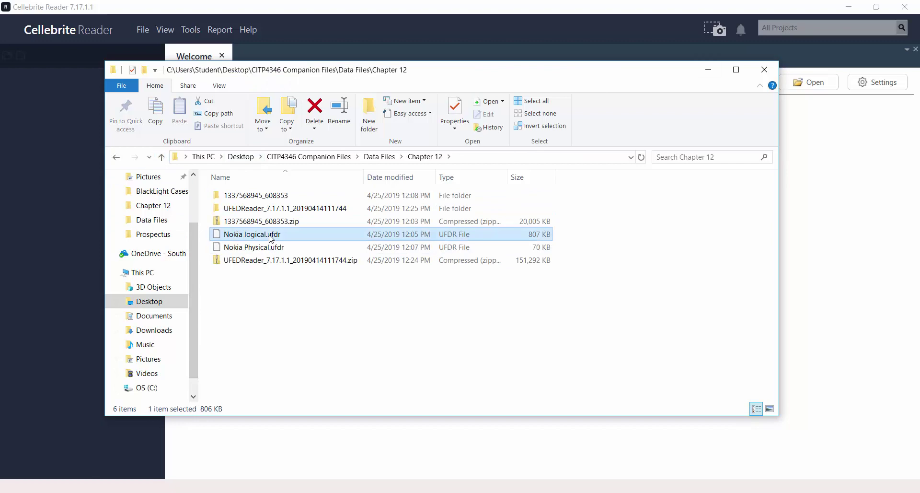
click(709, 72)
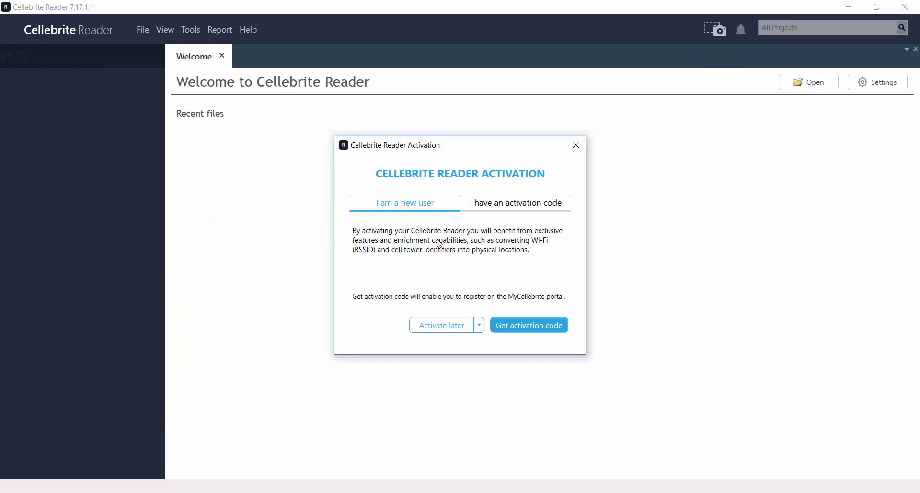
Dismiss the Cellebrite Reader activation dialog and open the Nokia logical.ufdr report from the Chapter 12 folder.
click(578, 145)
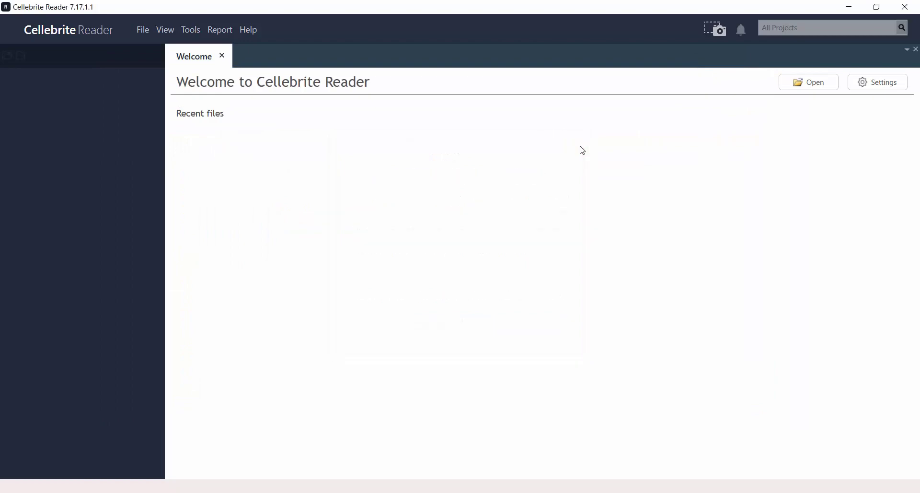
click(144, 30)
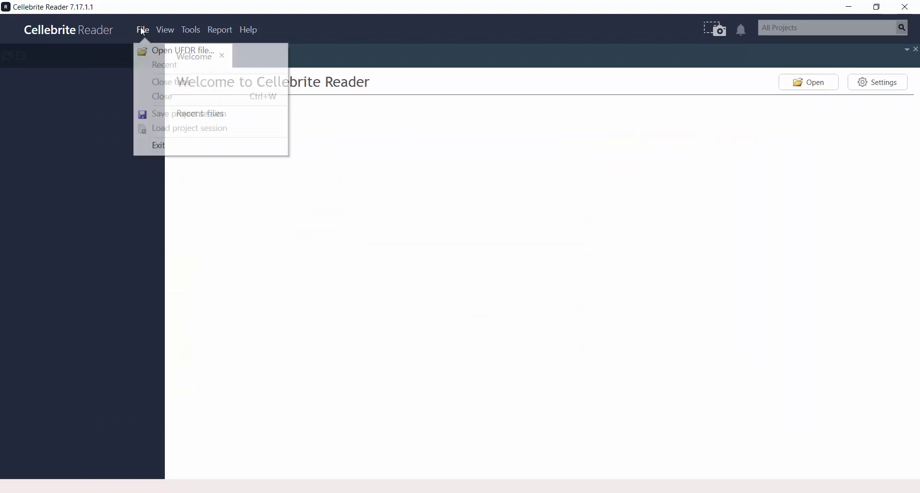
click(194, 57)
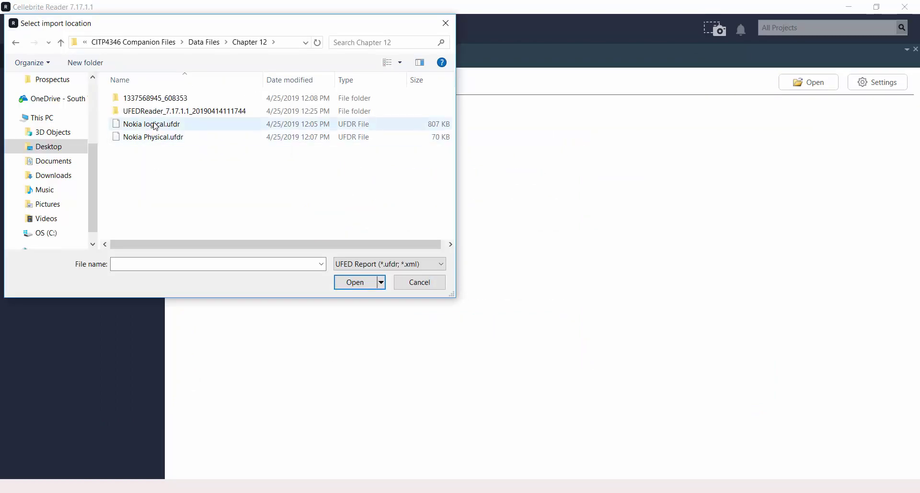
click(155, 126)
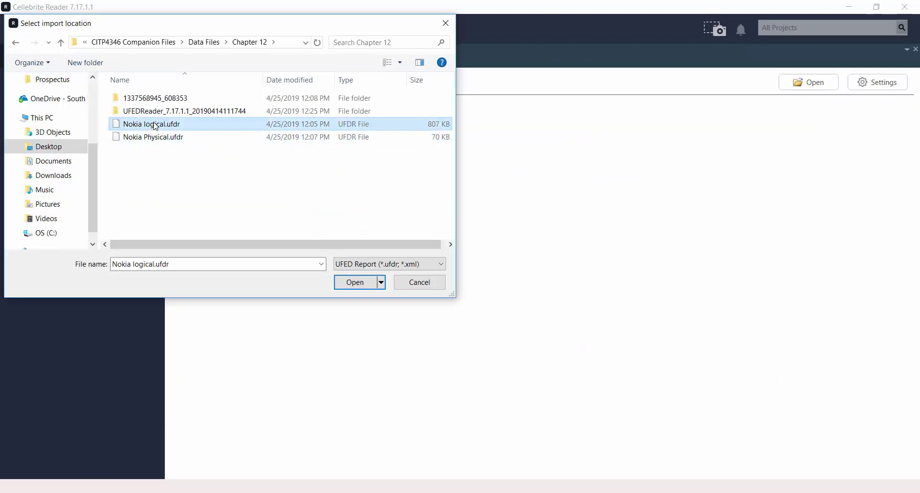
click(341, 283)
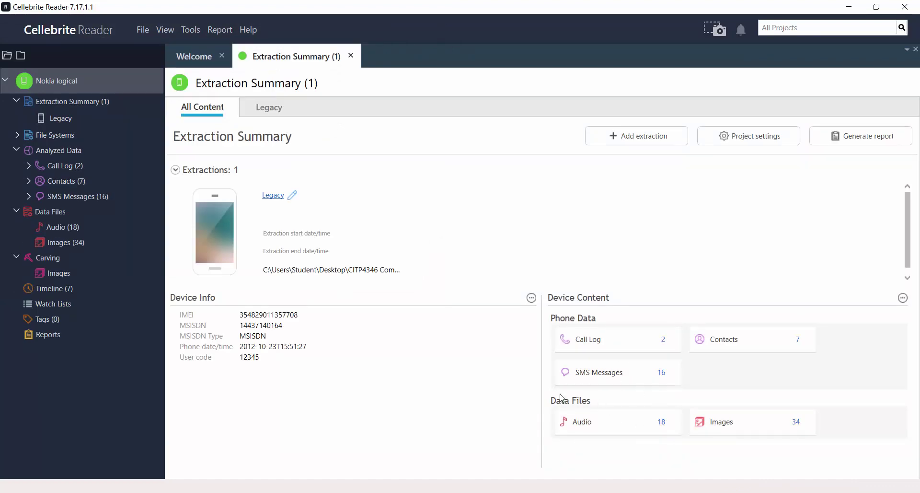
Expand the native call log under Analyzed Data and examine the incoming call record.
click(28, 165)
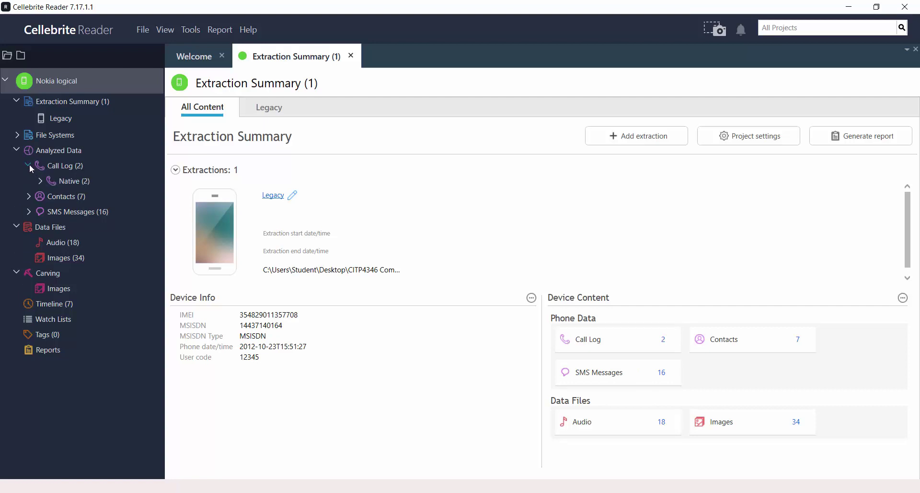
click(40, 182)
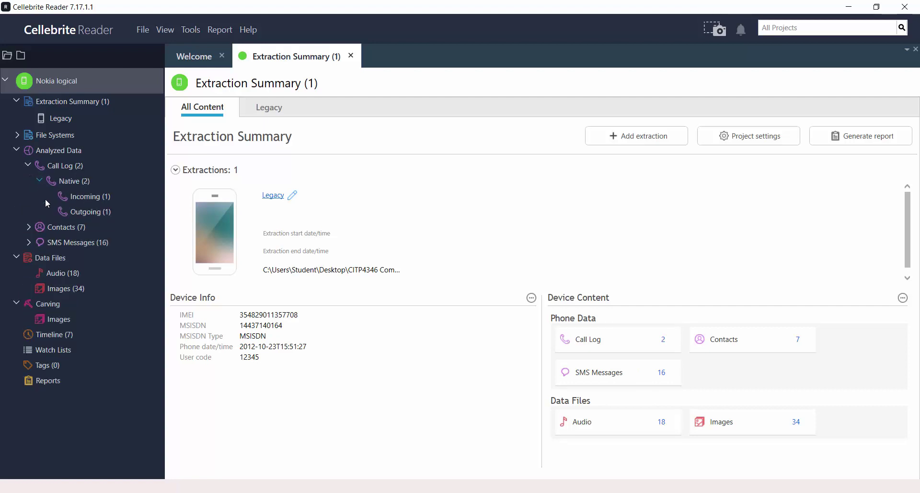
click(91, 198)
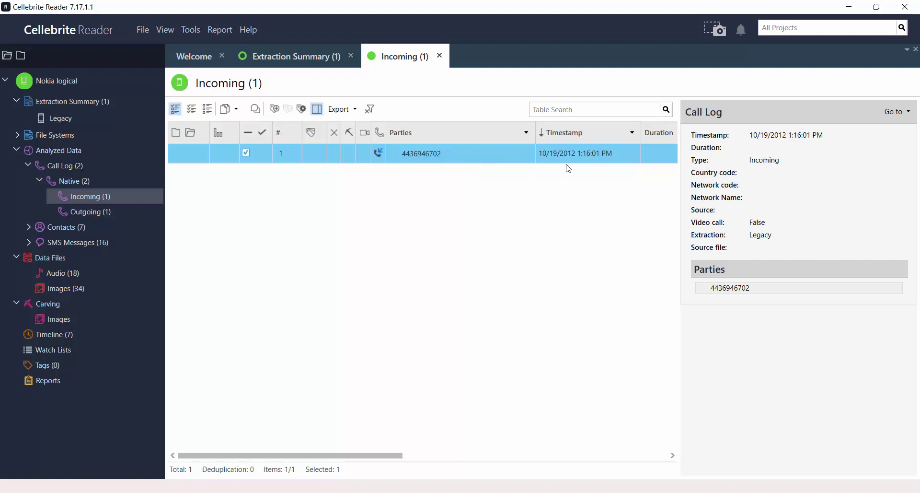
drag(389, 458, 314, 448)
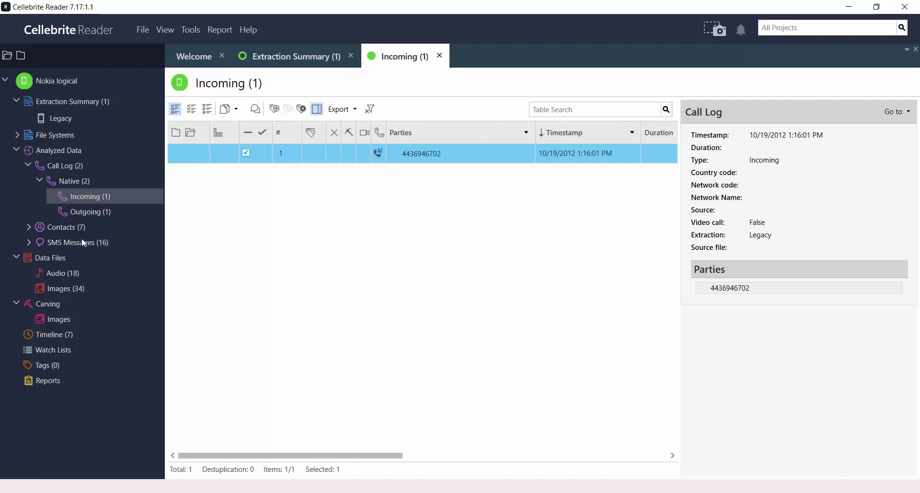
Examine the outgoing call record, compare it with the incoming one, and close both call lists.
click(80, 213)
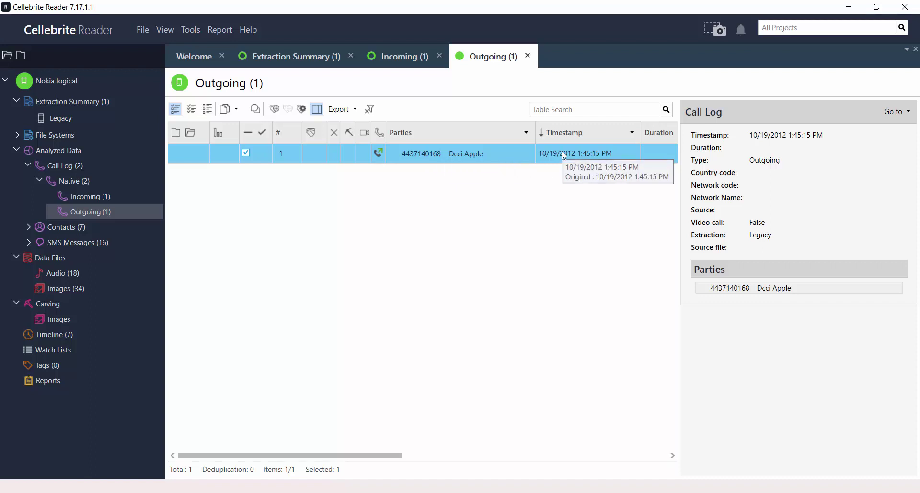
click(406, 58)
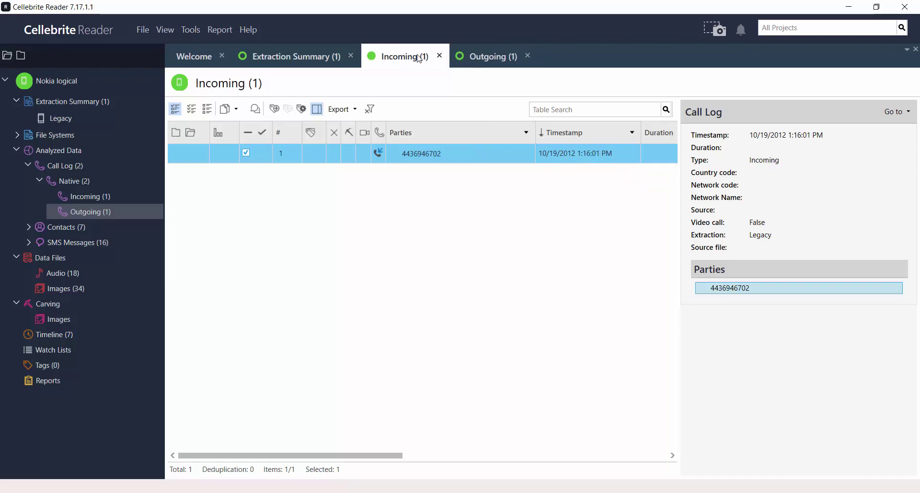
click(491, 56)
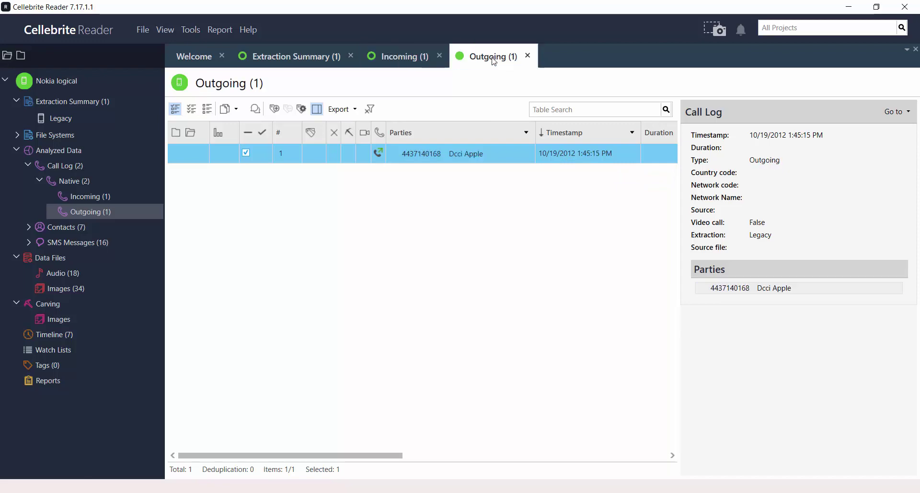
click(440, 54)
click(441, 54)
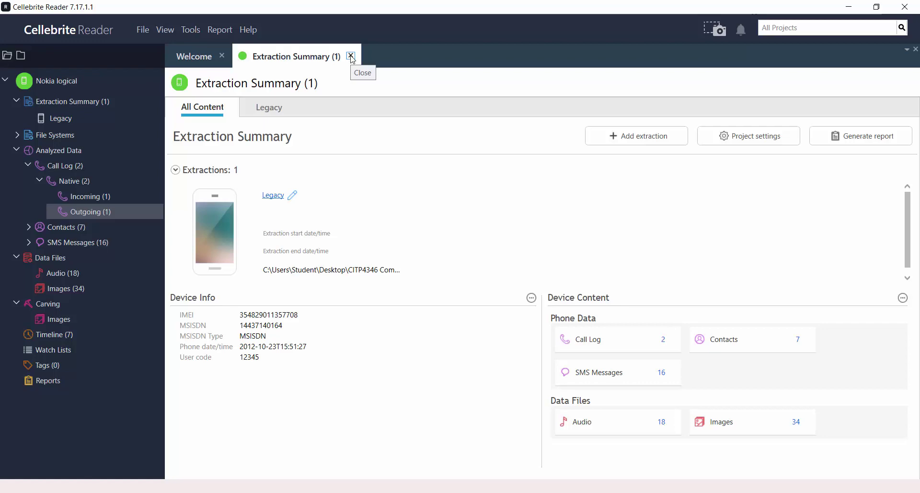
Browse the thumbnails of the images under Data Files.
click(59, 289)
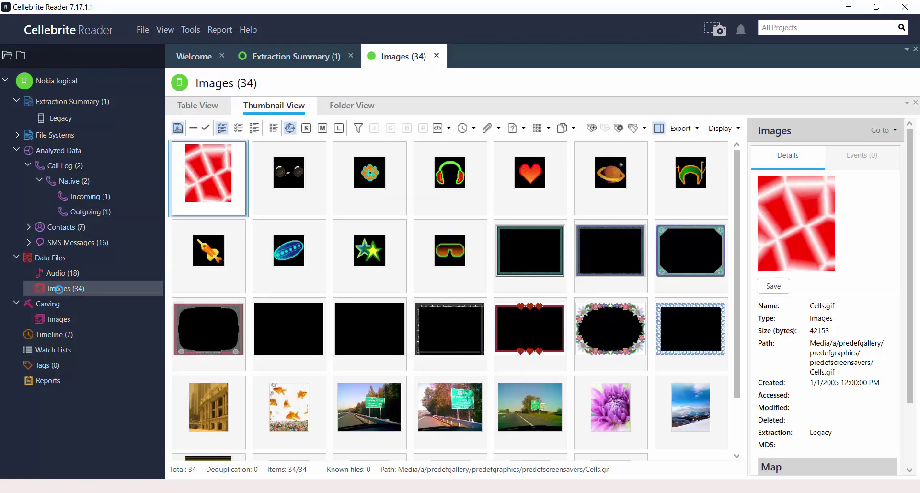
scroll(454, 322, down, 1)
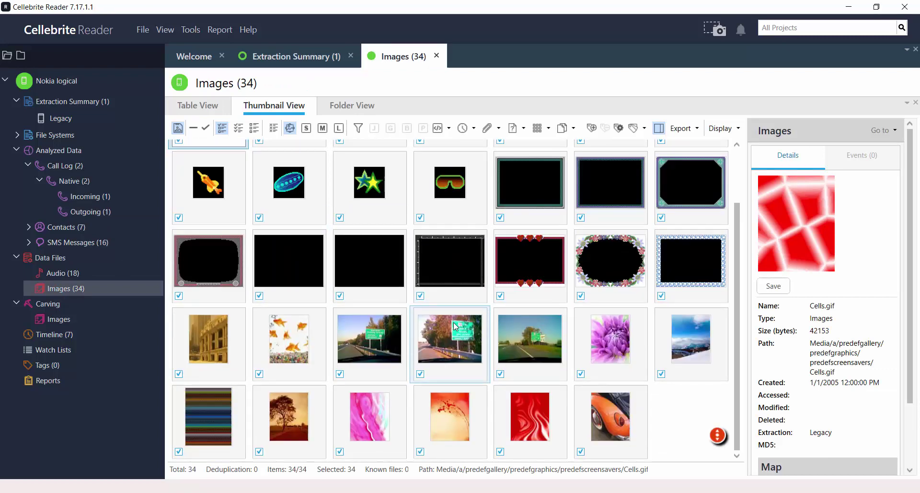
scroll(454, 322, up, 1)
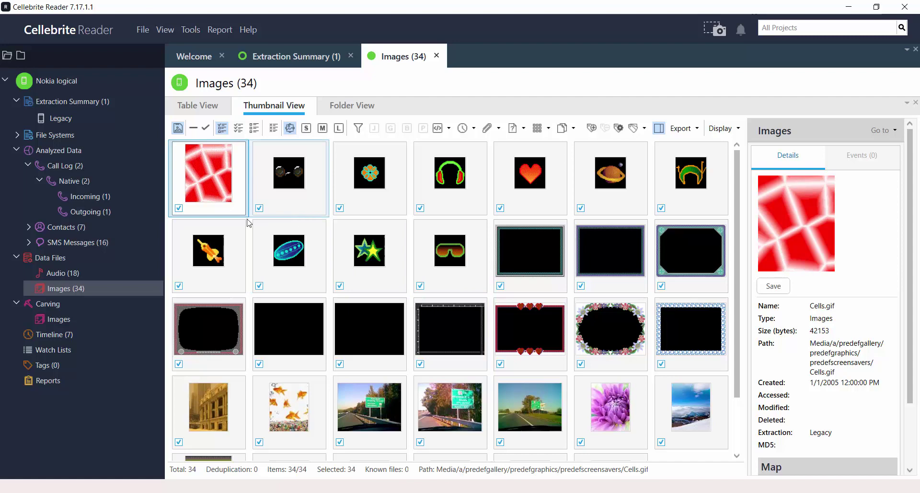
Collapse the call log, open the list of phone contacts under Analyzed Data, and close the image list.
click(29, 228)
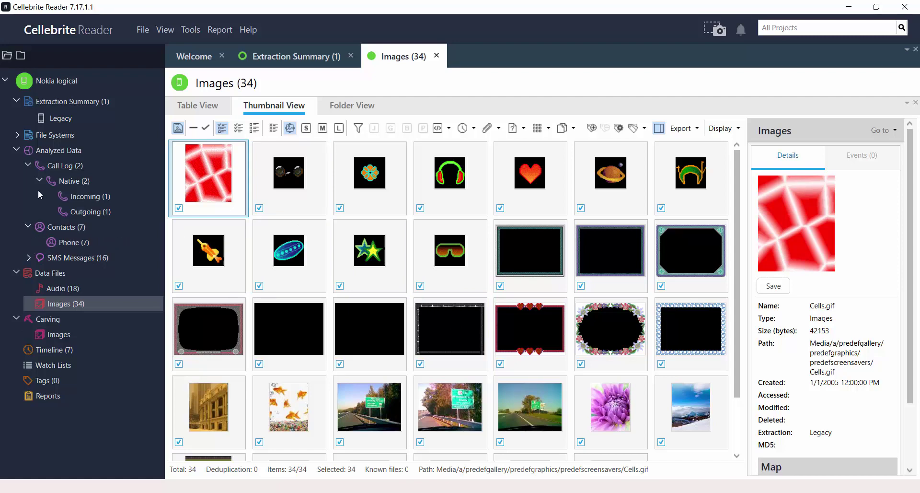
click(15, 151)
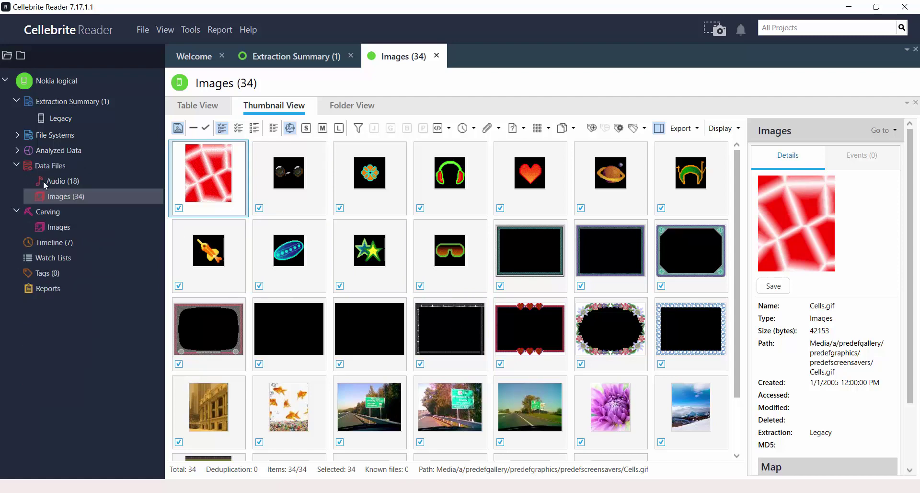
click(17, 151)
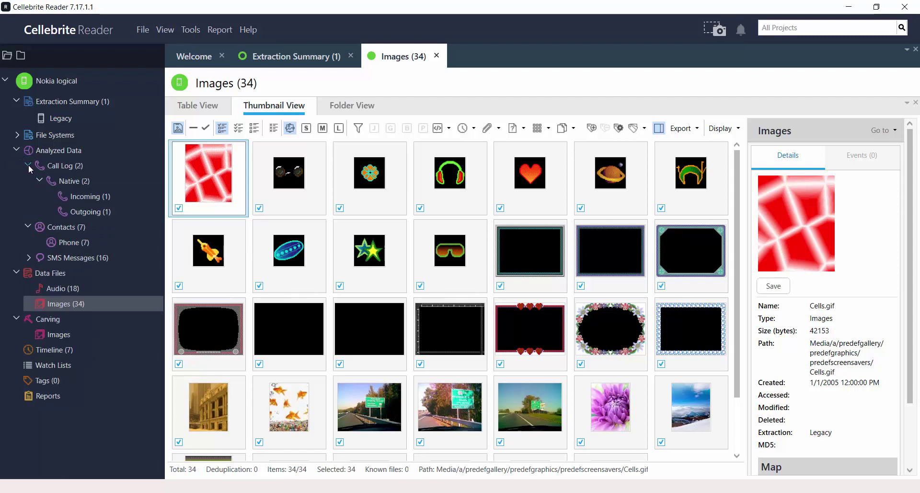
click(27, 165)
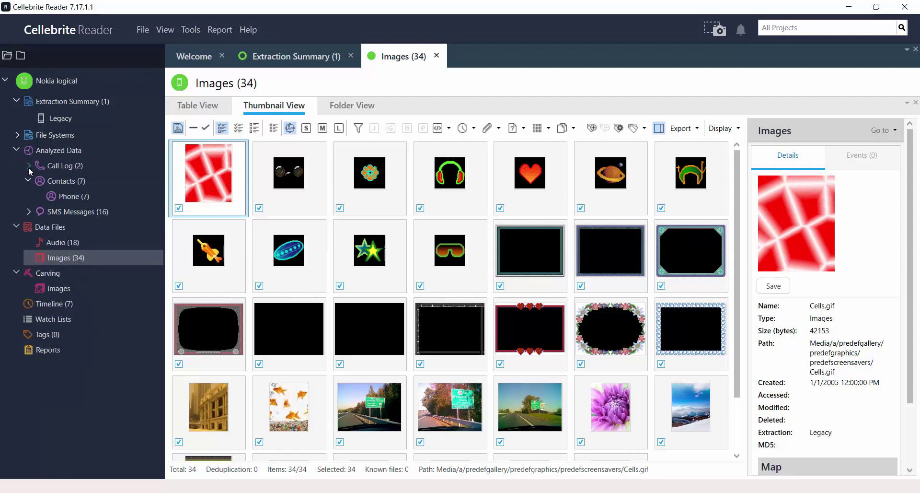
click(71, 196)
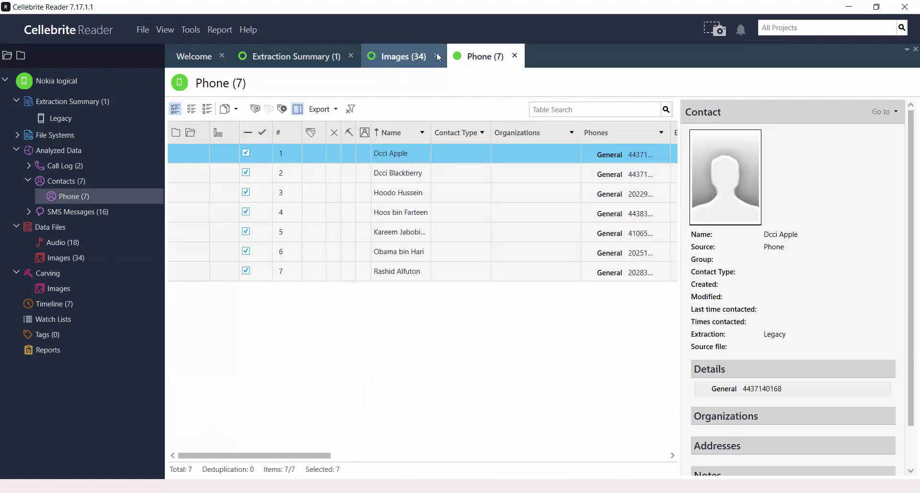
click(437, 56)
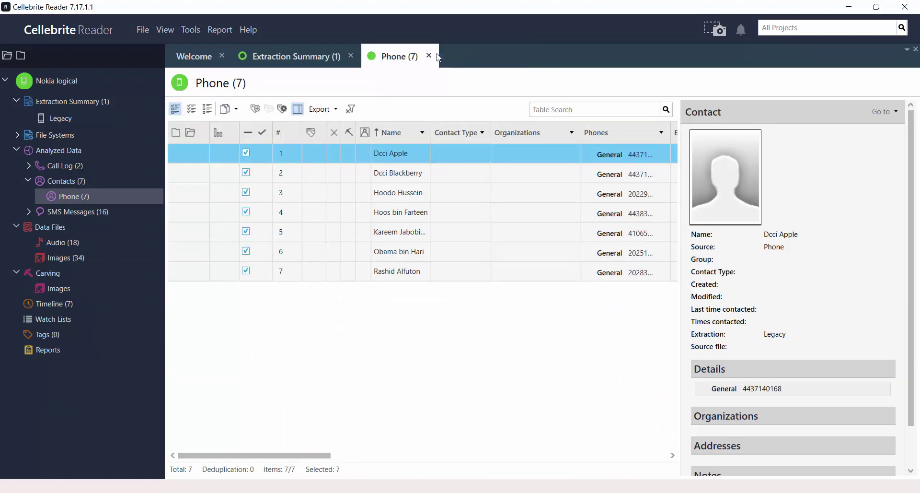
Examine the details of several phone contacts, including the sixth entry, and close the contact list.
click(405, 175)
click(405, 195)
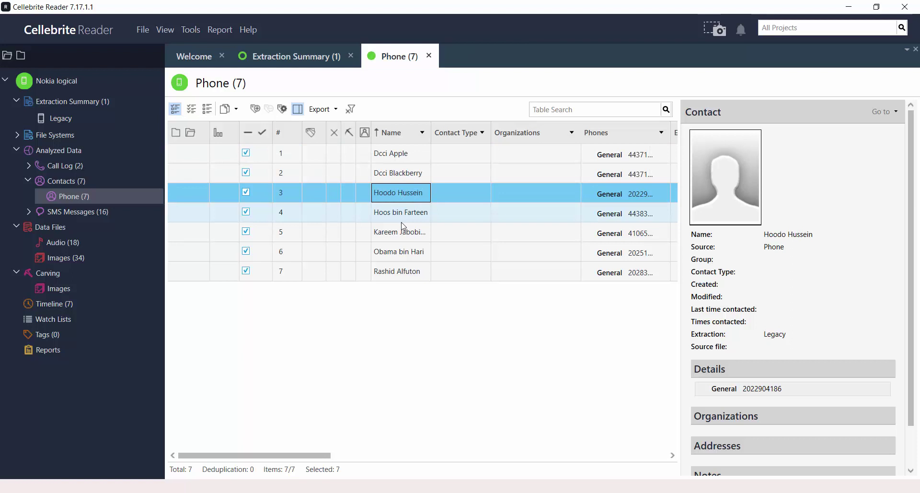
click(401, 255)
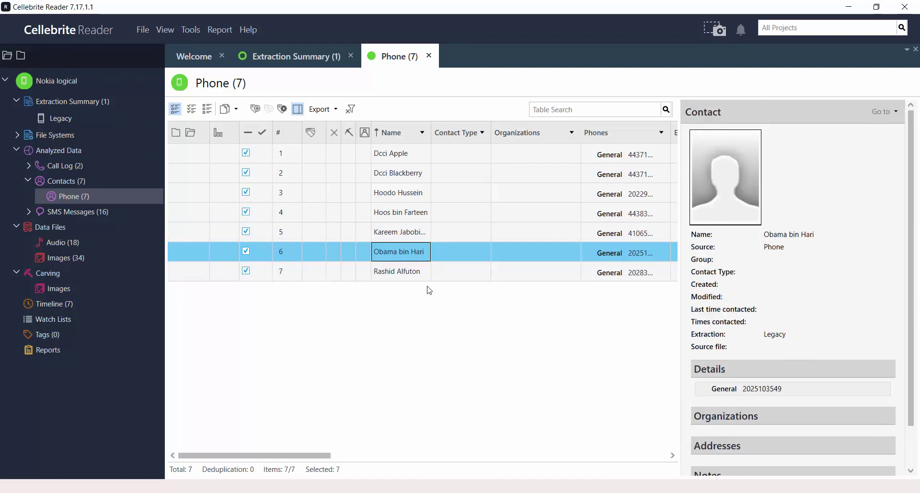
click(28, 181)
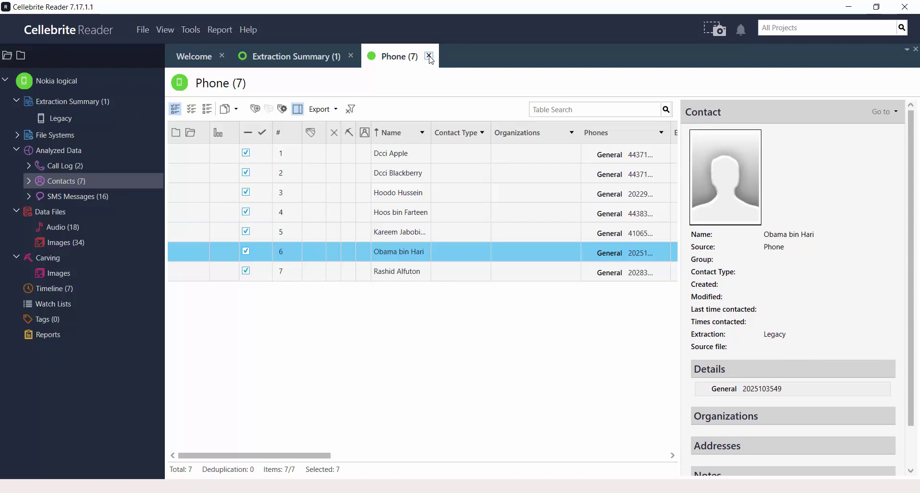
click(429, 56)
Open the SMS Inbox under Analyzed Data and read the bodies of the first two messages.
click(30, 196)
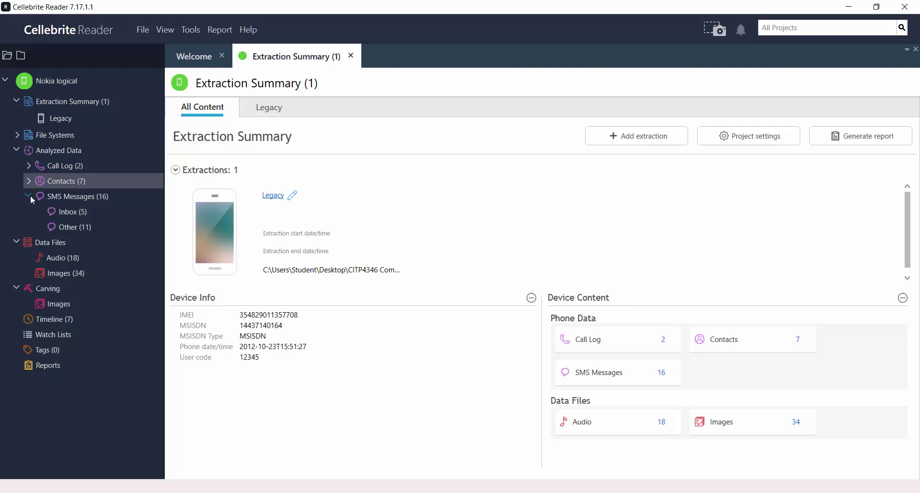
click(71, 211)
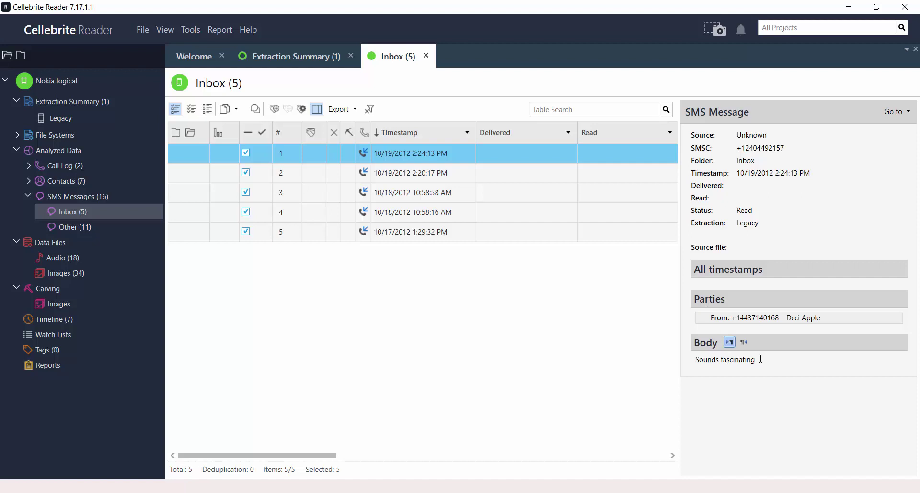
drag(761, 359, 696, 363)
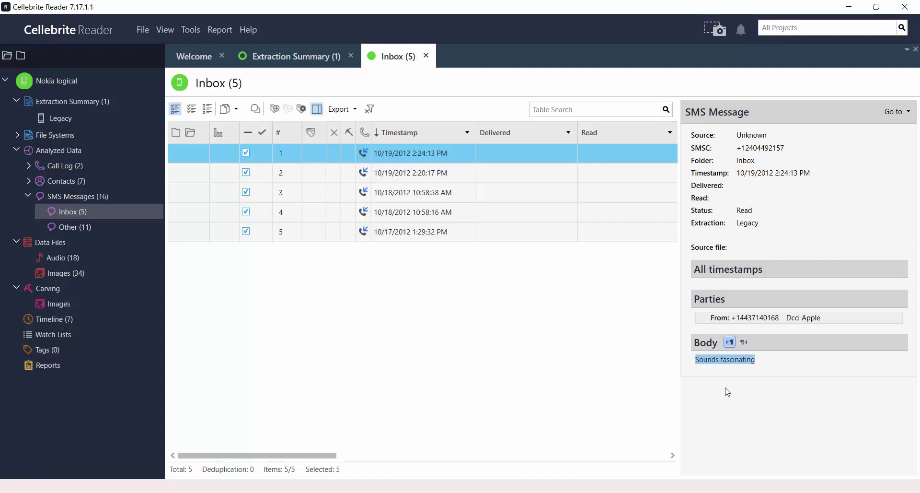
click(412, 178)
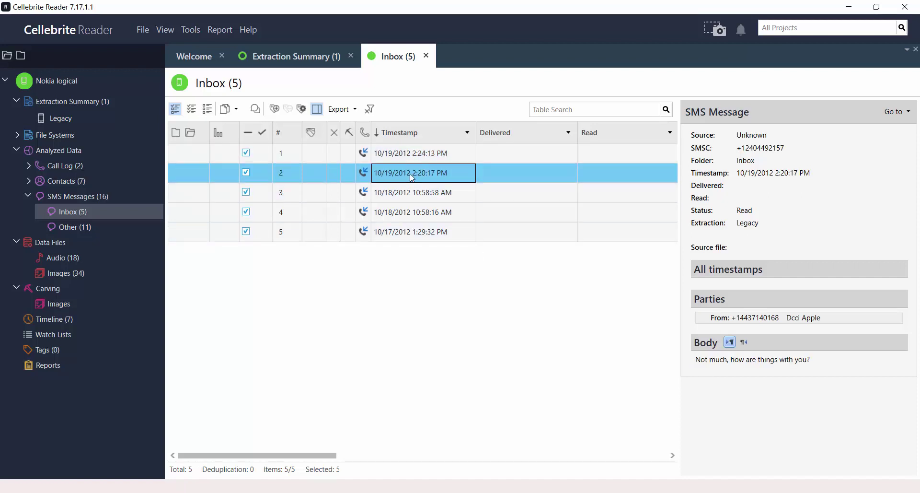
click(783, 362)
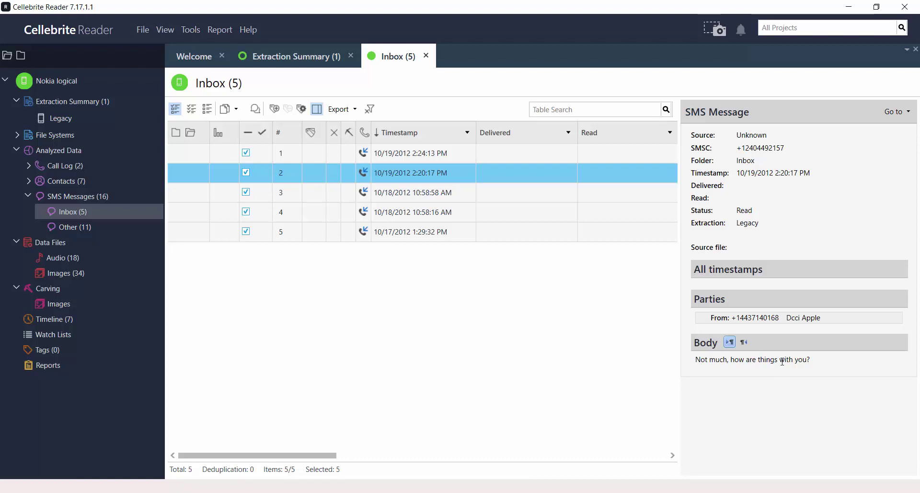
drag(809, 360, 690, 362)
Read the third, fourth and fifth Inbox messages, and close the message list.
click(443, 186)
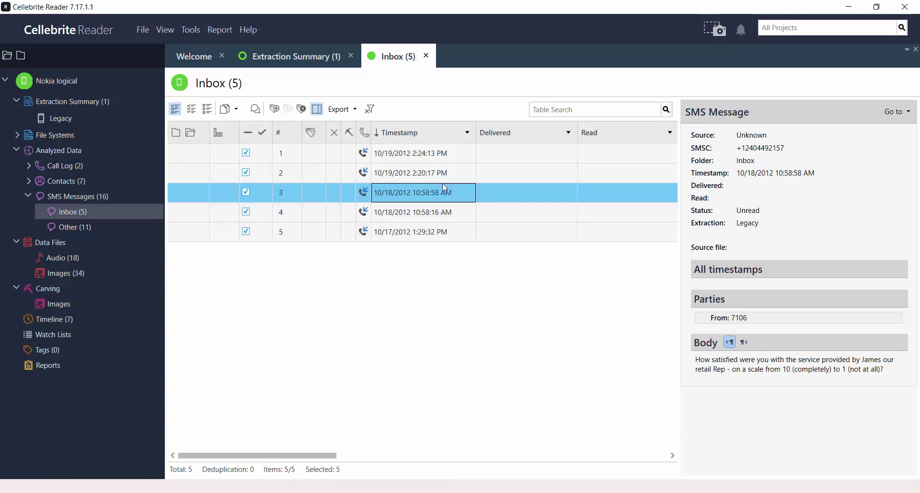
click(431, 211)
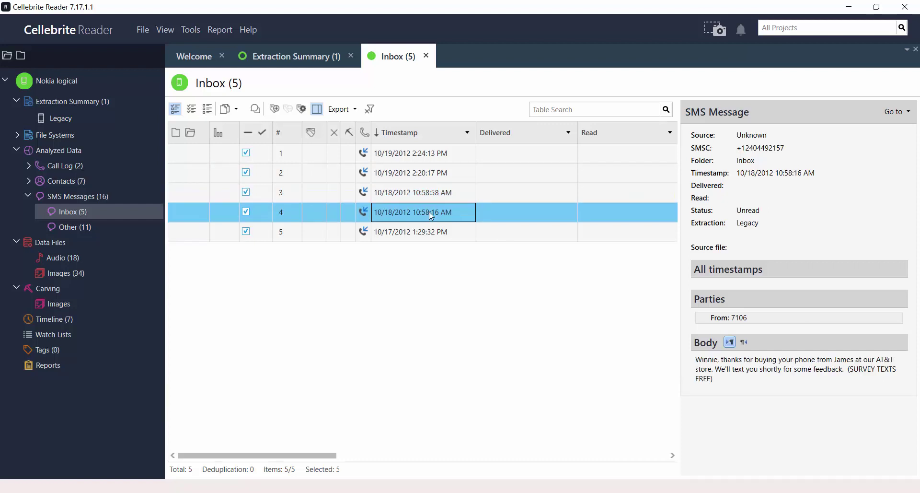
click(425, 237)
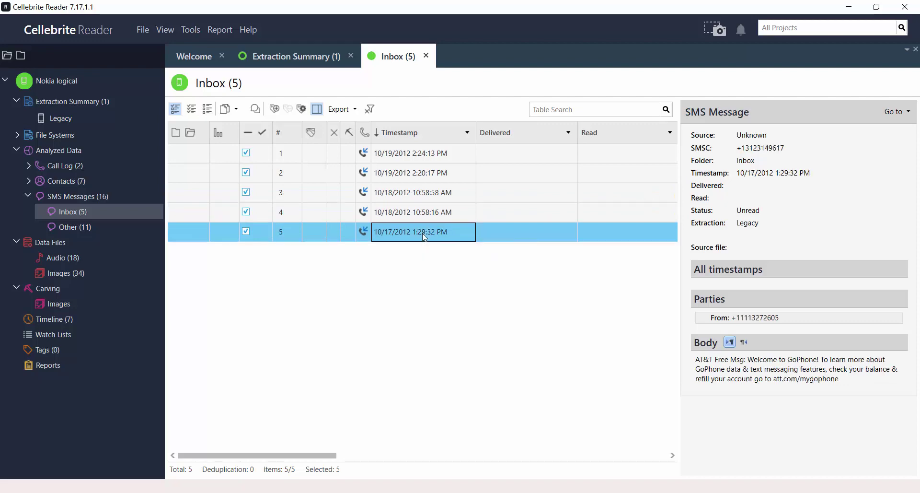
click(425, 56)
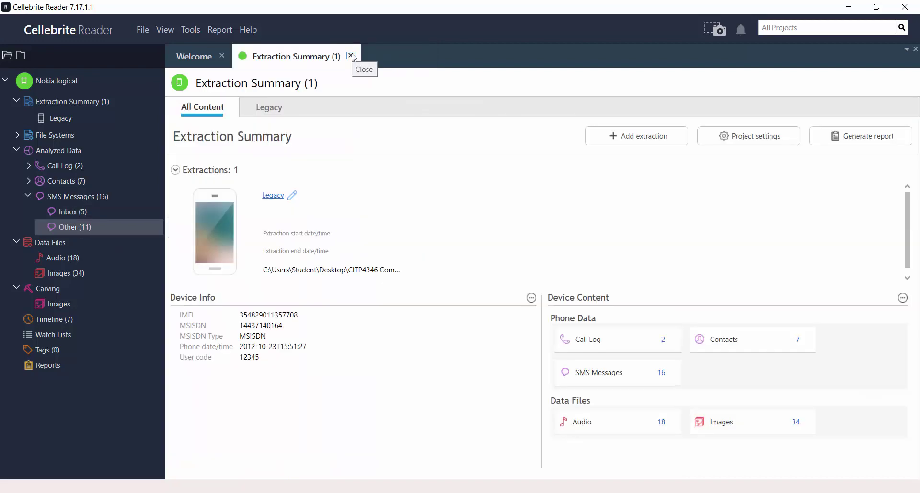
Close the Nokia logical project with its extraction summary, and clear its entry from the recent files.
click(352, 56)
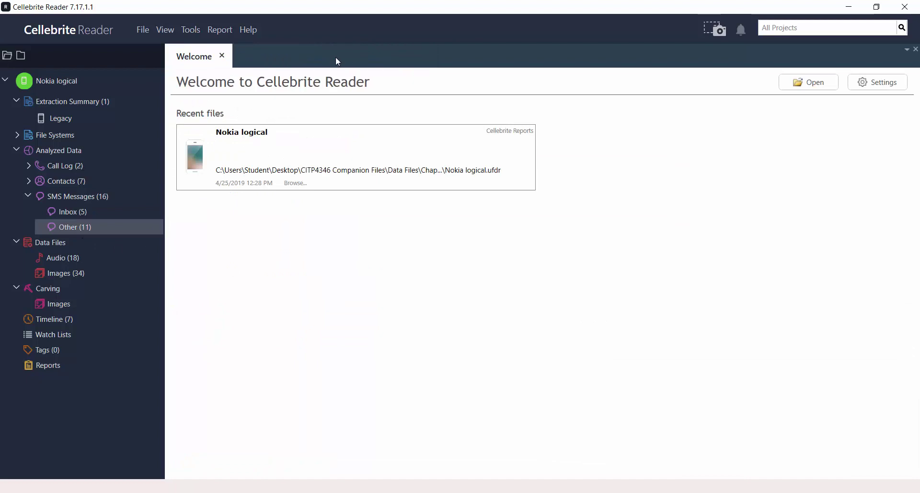
click(527, 184)
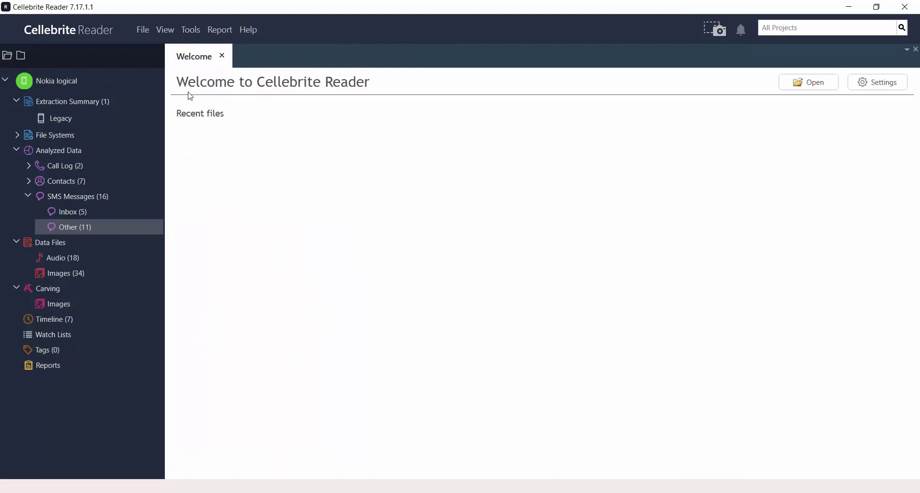
click(148, 30)
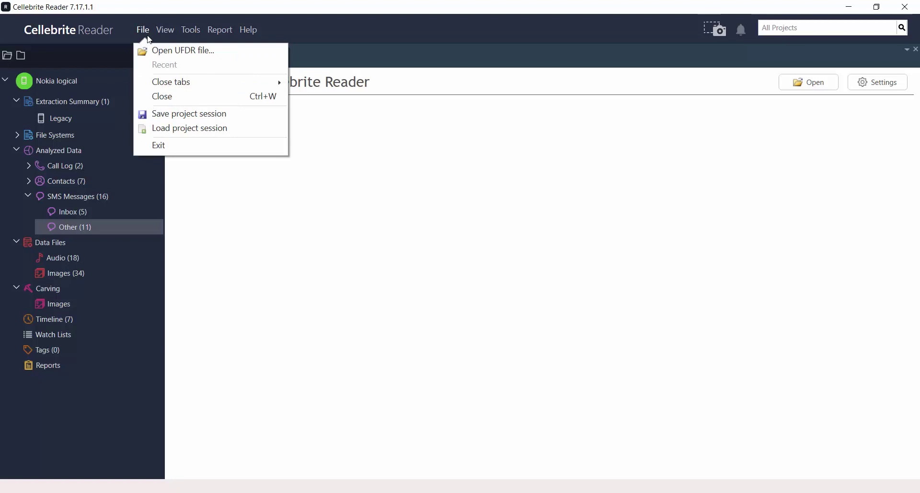
click(168, 101)
click(495, 301)
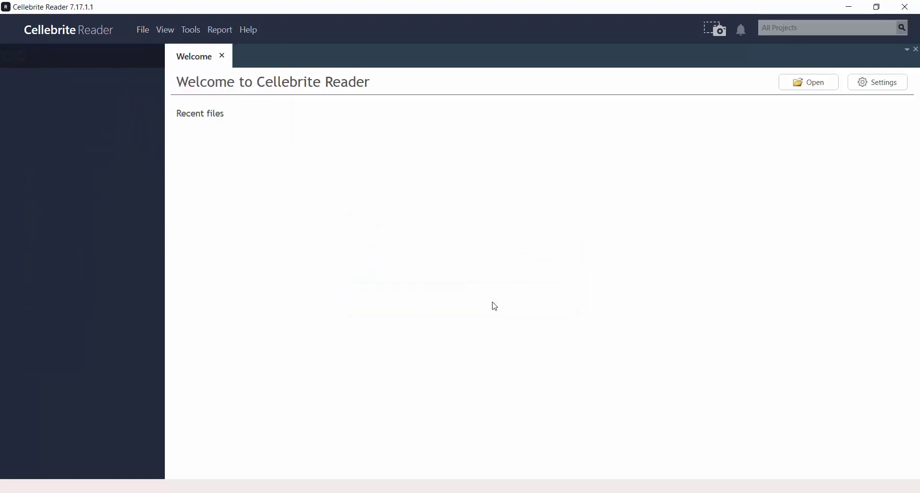
Open the UFDR file Nokia Physical.ufdr from the Chapter 12 folder.
click(142, 30)
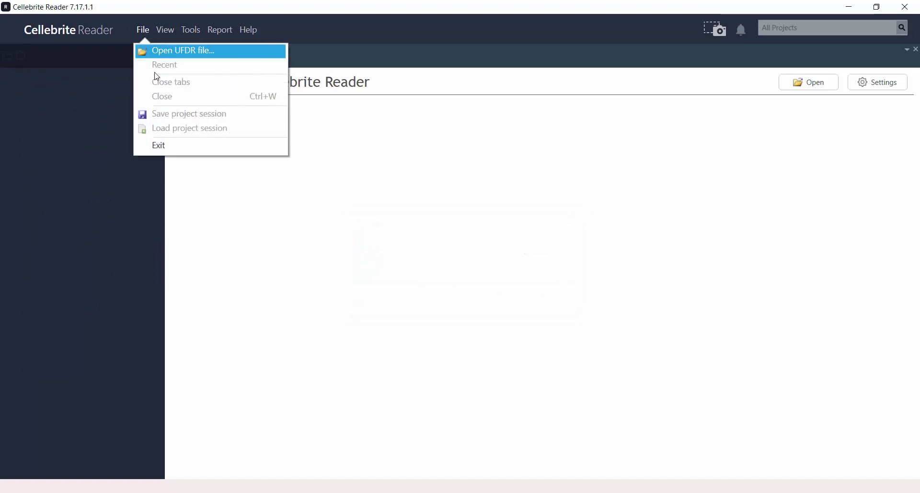
click(181, 50)
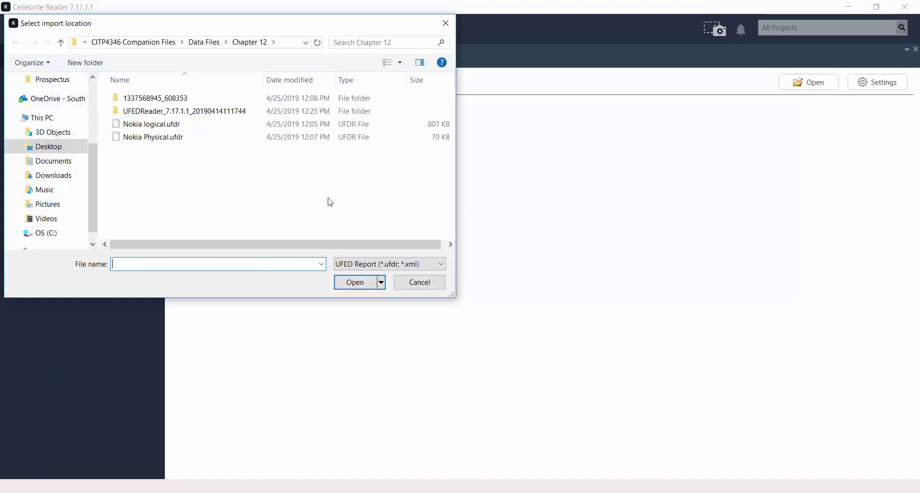
click(171, 138)
click(354, 282)
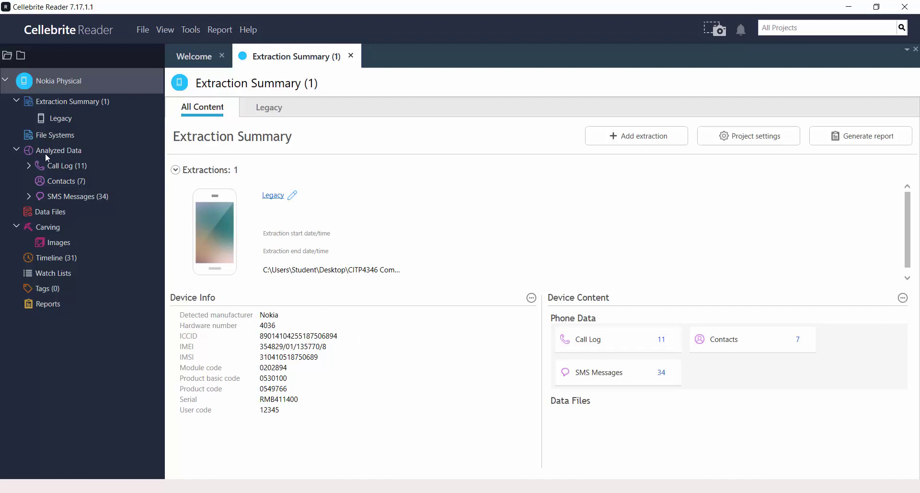
Expand the native call log of the physical extraction and examine both missed call records.
click(29, 165)
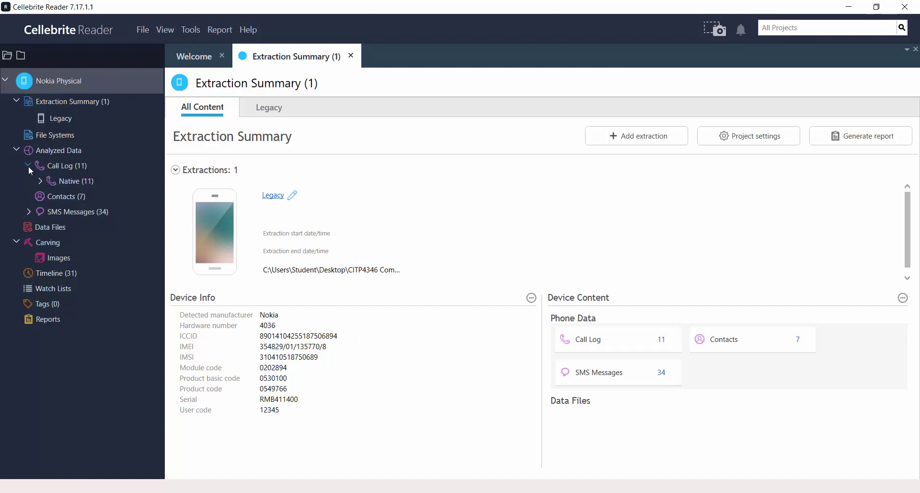
click(40, 181)
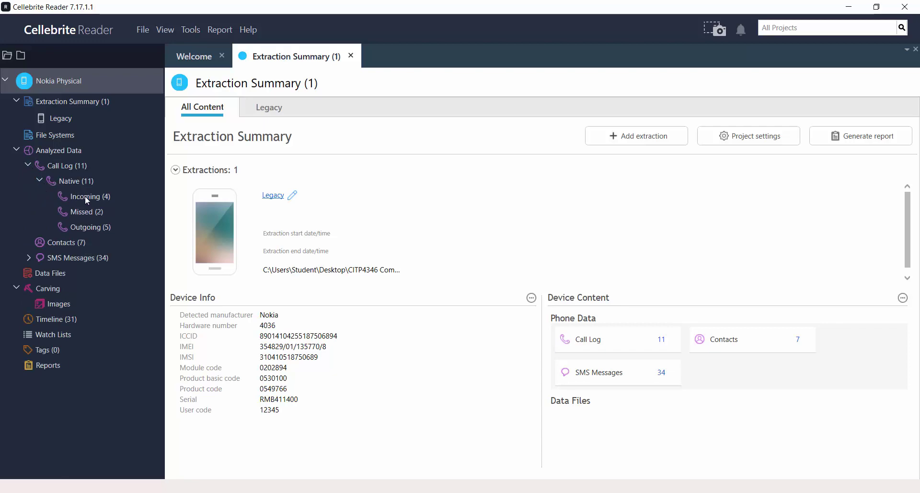
click(88, 209)
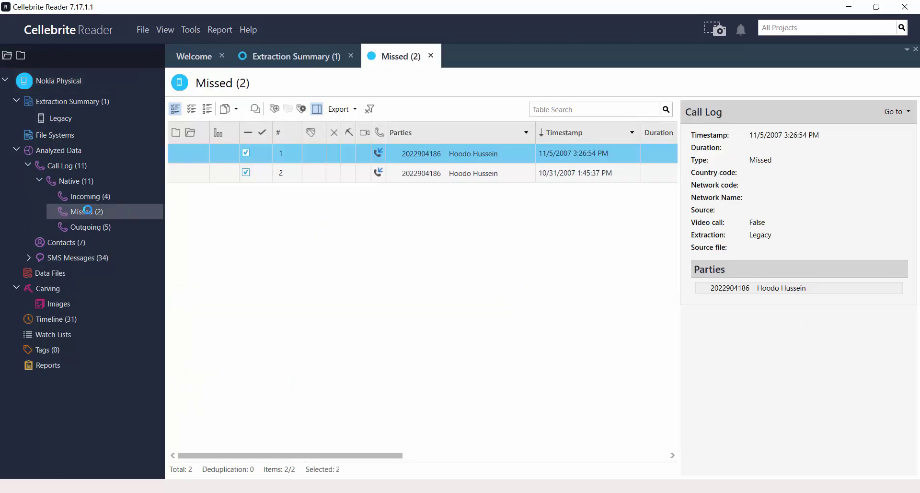
click(461, 180)
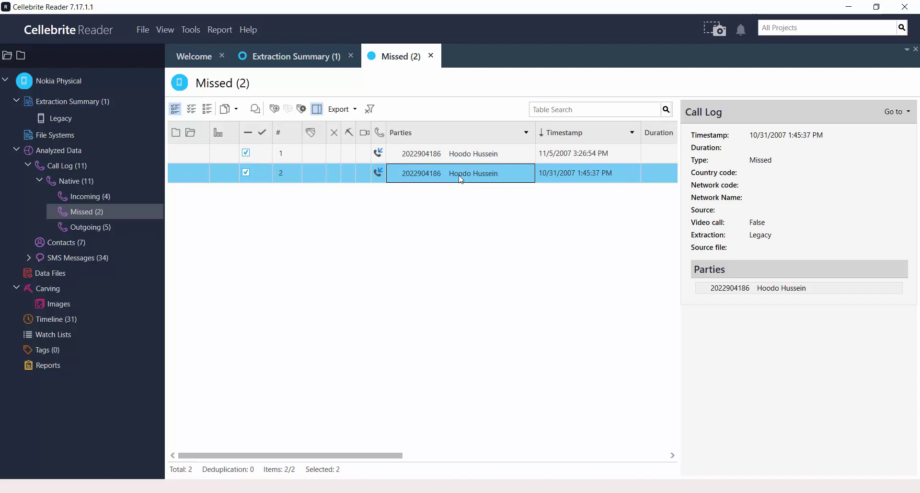
Open the incoming calls of the native call log and examine the second and third records.
click(97, 199)
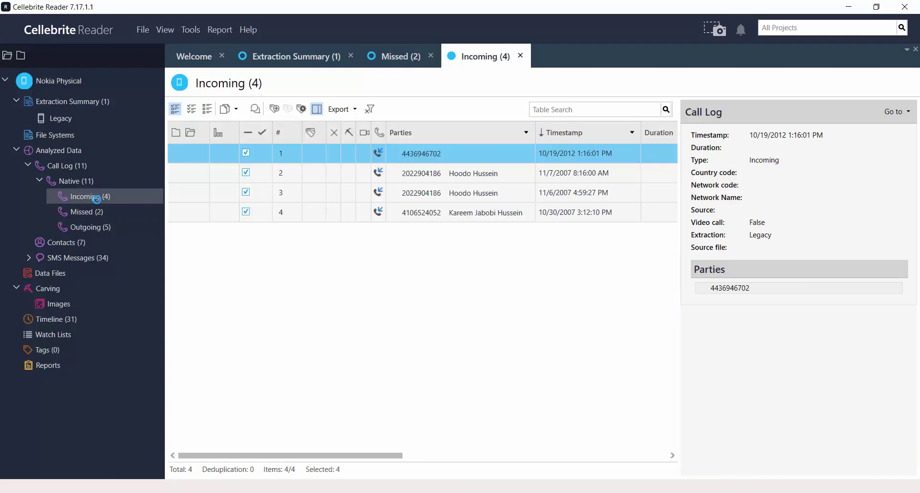
click(459, 174)
click(452, 193)
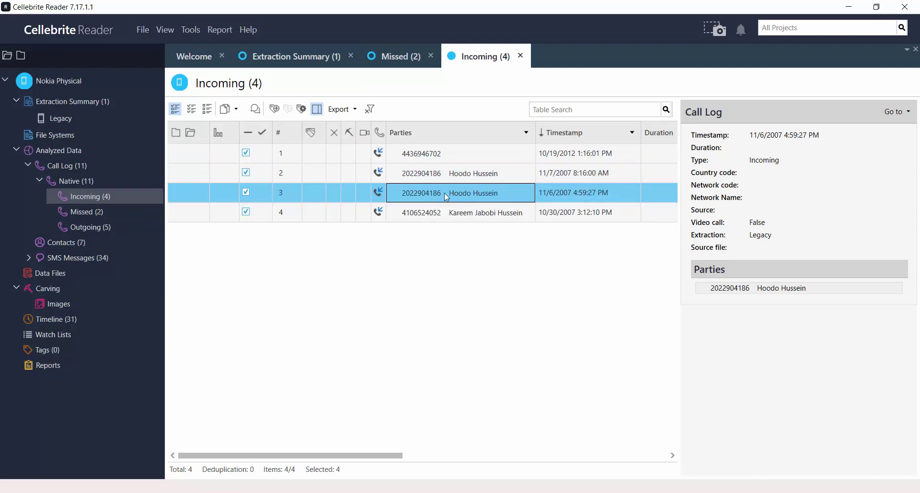
View the outgoing calls of the native call log, and close the outgoing, incoming and missed call lists.
click(95, 227)
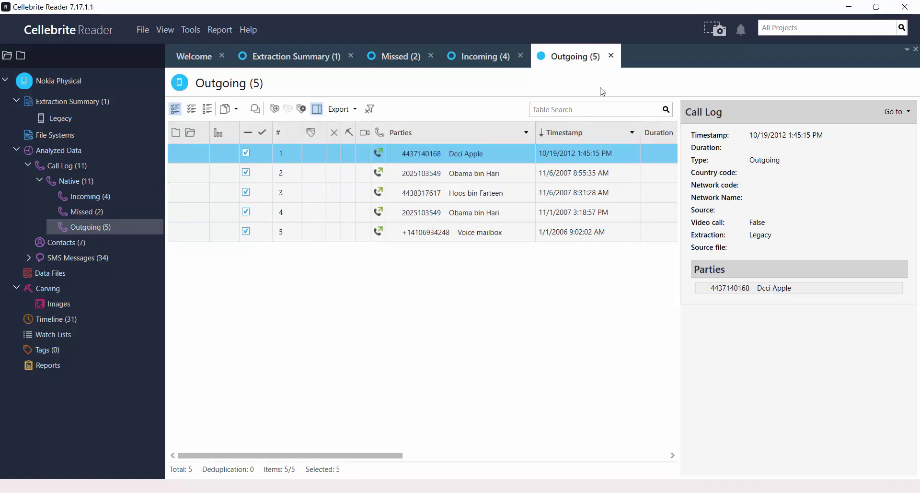
click(611, 56)
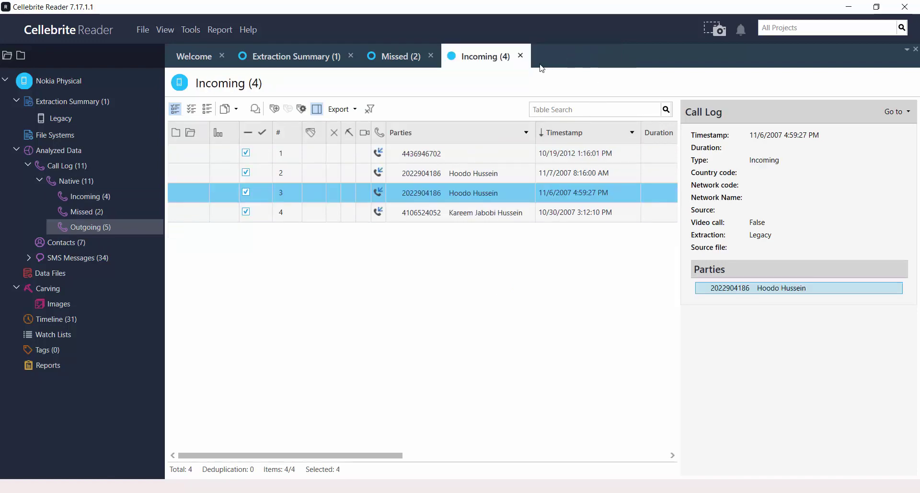
click(520, 56)
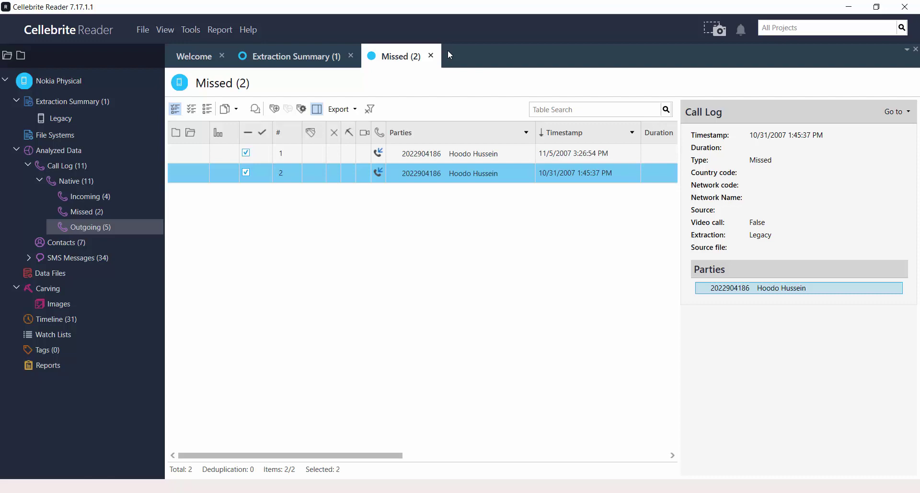
click(431, 57)
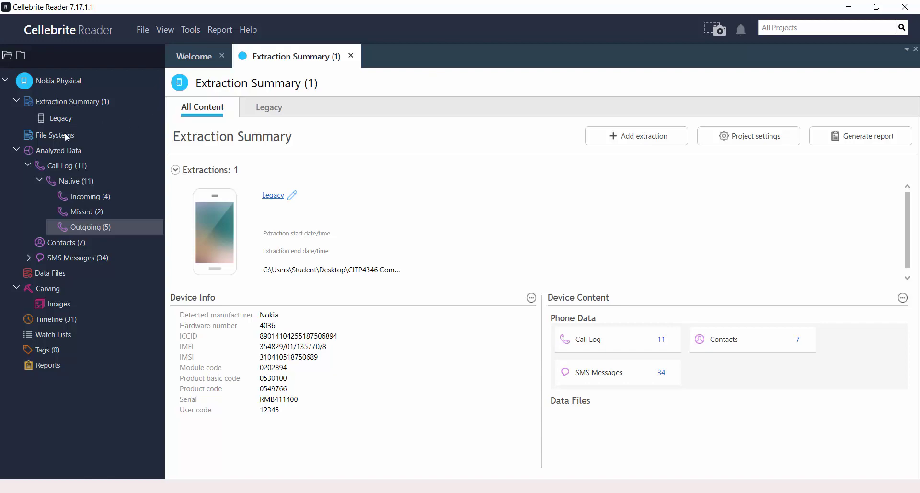
View the contacts, and in the SMS Inbox read the message bodies, highlighting "dubai bank contacted acct good to use".
click(54, 245)
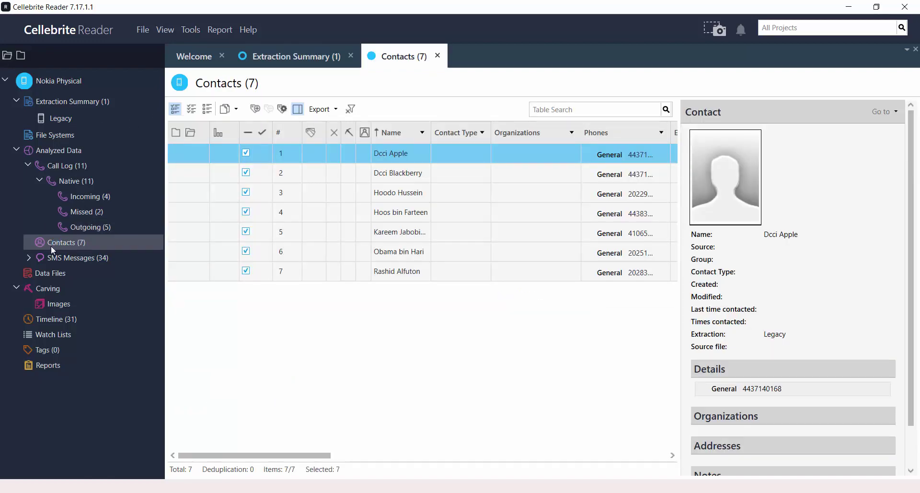
click(29, 257)
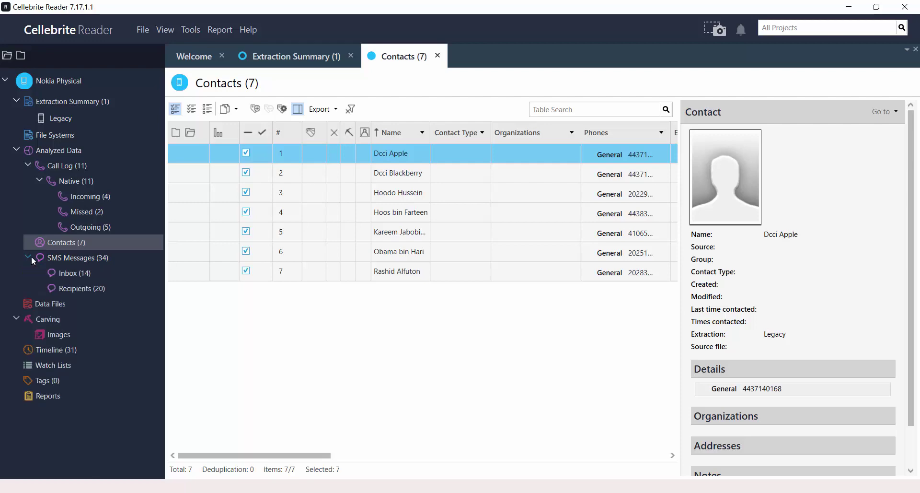
click(76, 274)
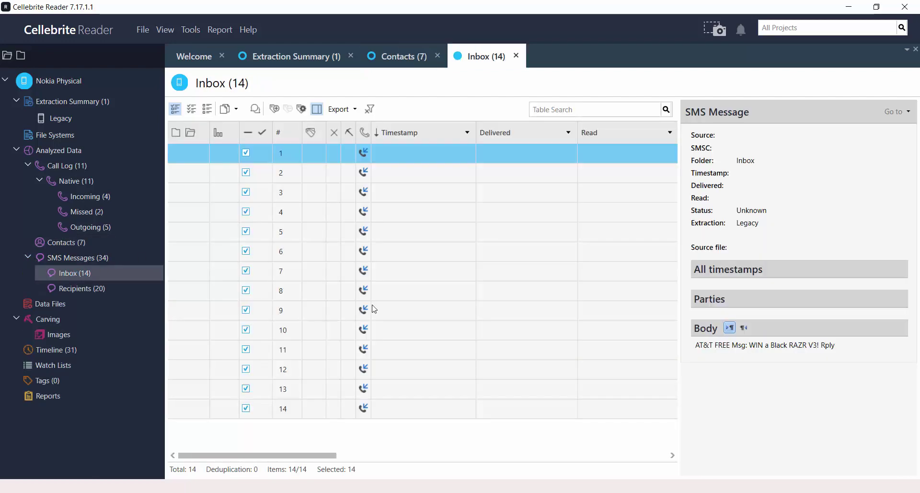
click(389, 458)
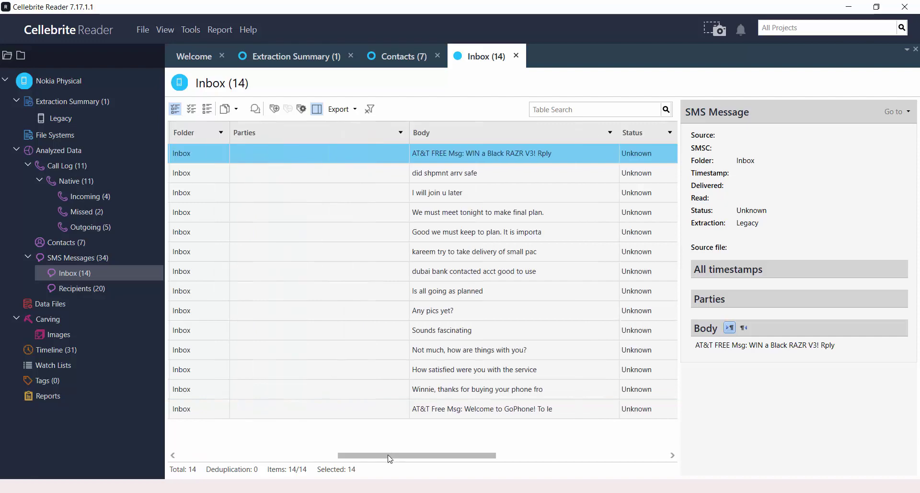
click(470, 256)
click(468, 270)
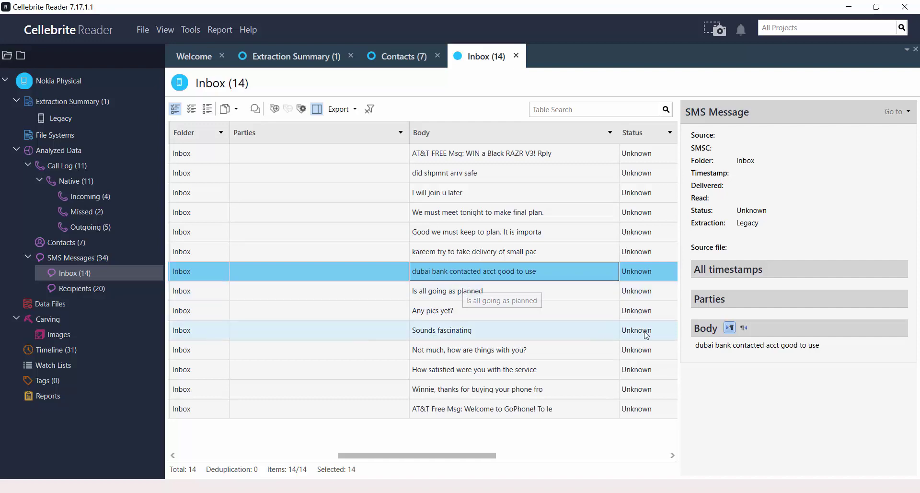
drag(825, 345, 697, 345)
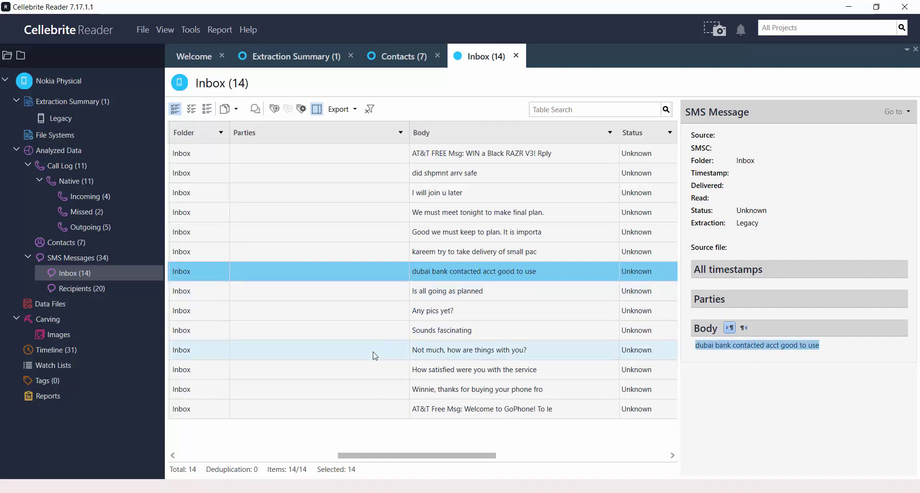
Open the Recipients list of the SMS messages and examine its Parties, Body and Timestamp columns.
click(81, 288)
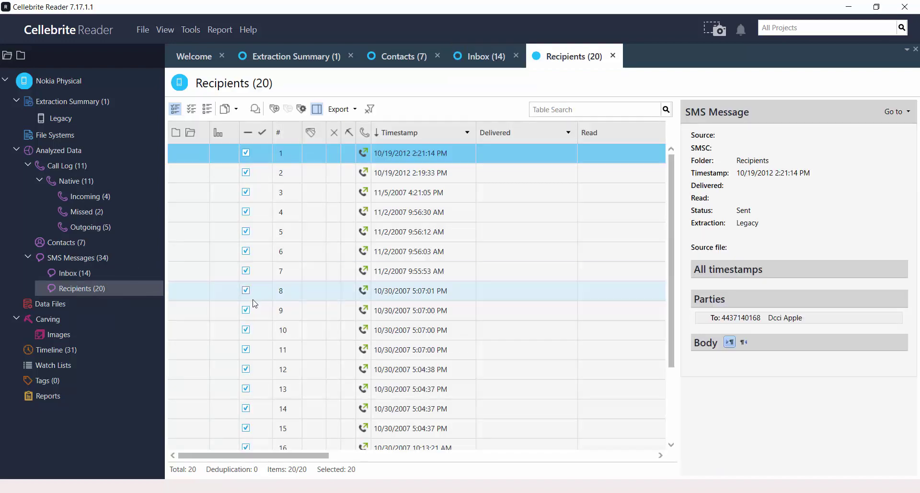
drag(256, 459, 401, 458)
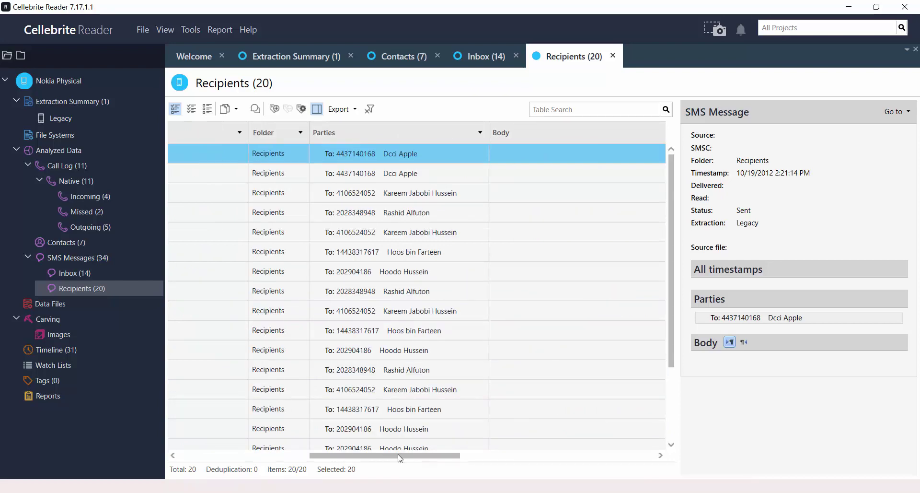
drag(392, 457, 351, 458)
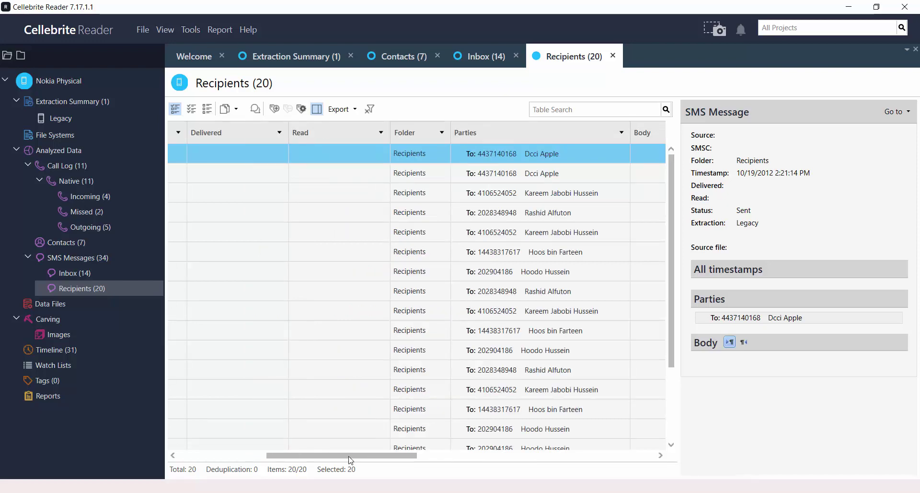
drag(343, 458, 255, 459)
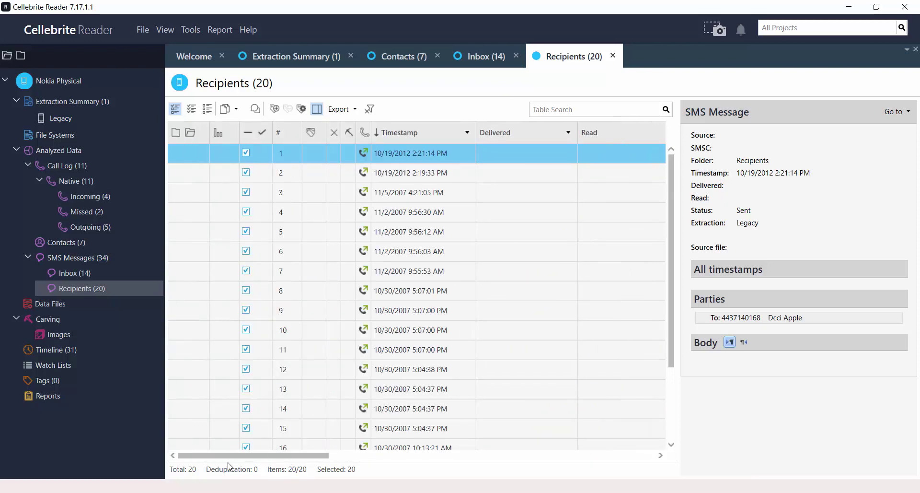